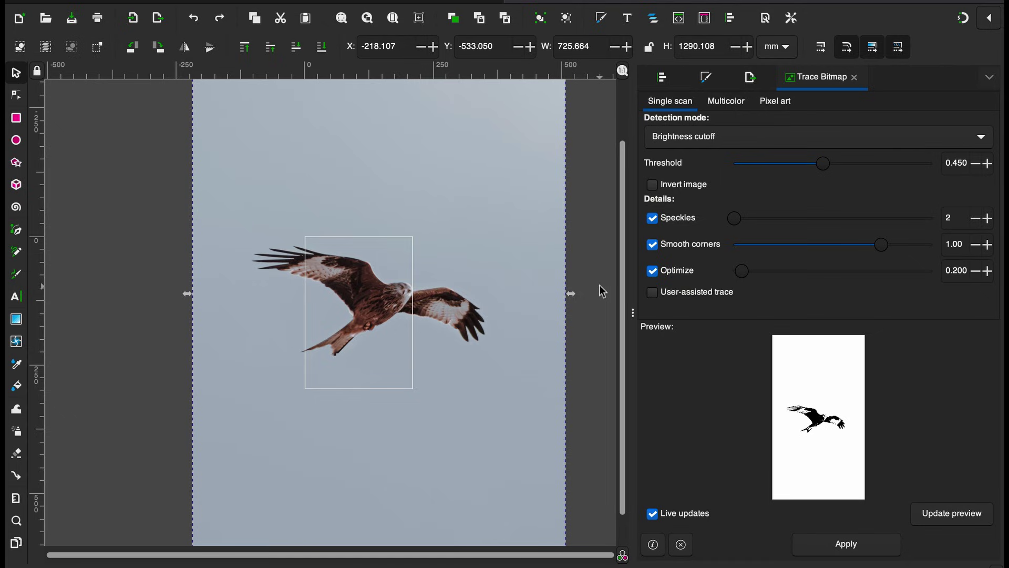
Visit the boat photo document, return to the kite photo, and toggle it into rotate mode.
mouse_move(704, 3)
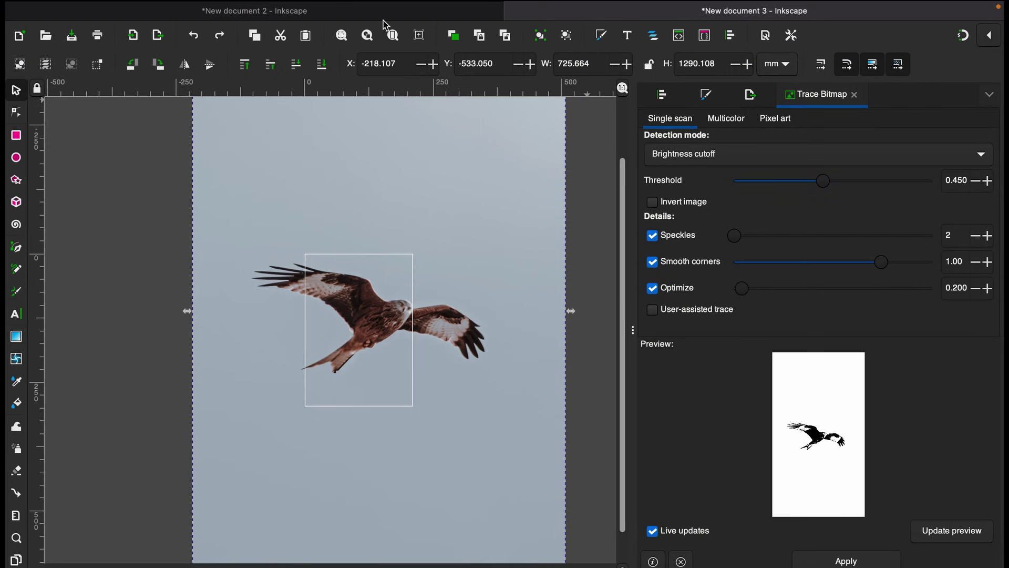
click(385, 14)
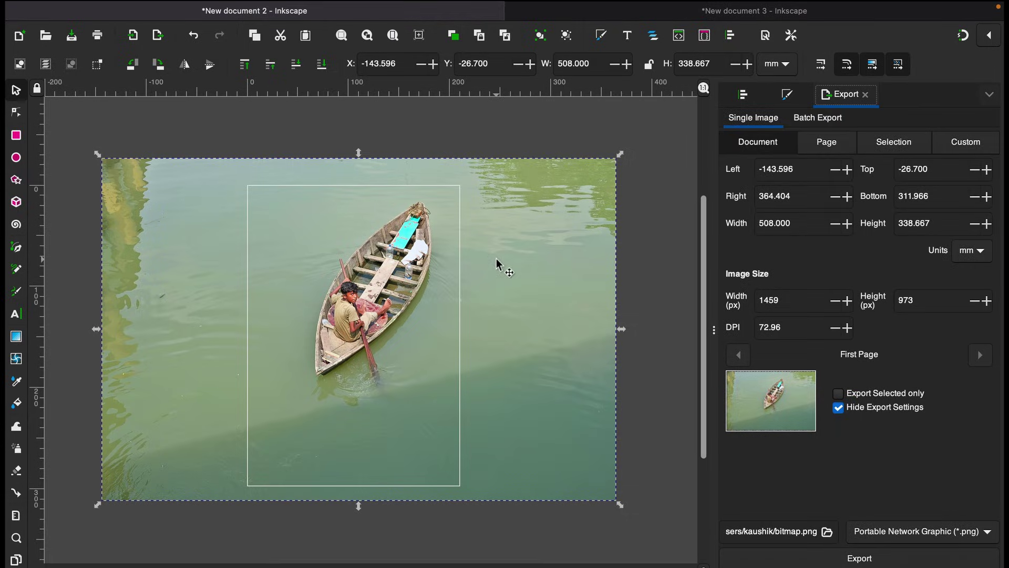
click(696, 16)
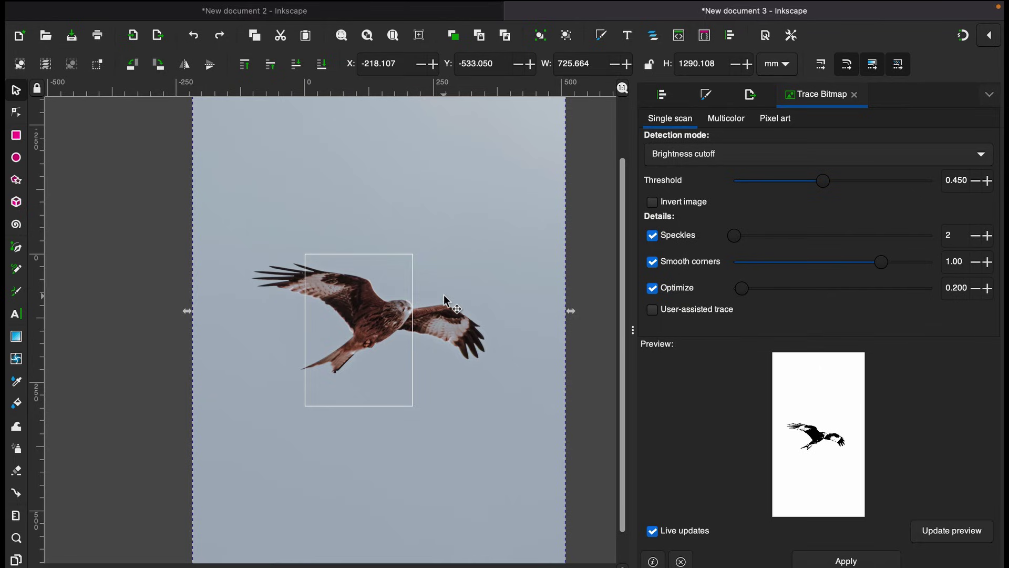
click(413, 153)
Open Path > Trace Bitmap for the kite photo.
mouse_move(363, 2)
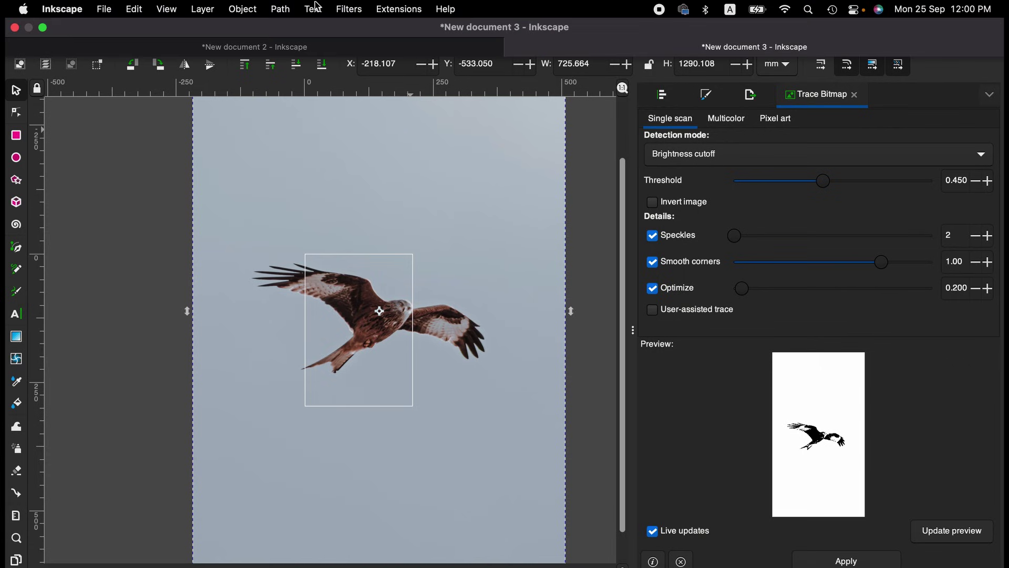
click(279, 7)
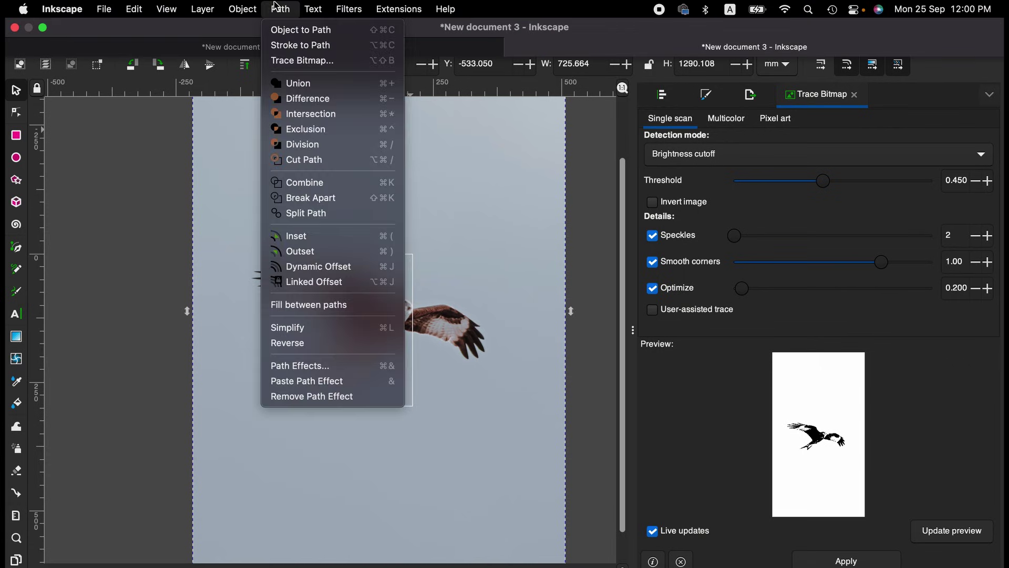
click(307, 62)
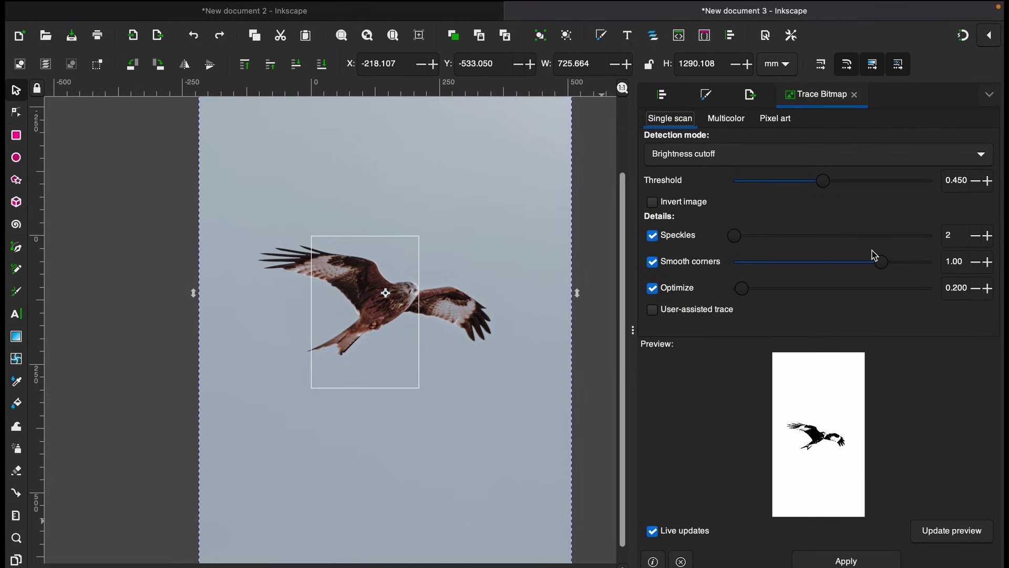
Raise the Single scan threshold to 0.478, keeping Brightness cutoff as detection mode.
click(822, 181)
mouse_move(823, 184)
mouse_down()
mouse_move(857, 187)
mouse_move(841, 189)
mouse_up()
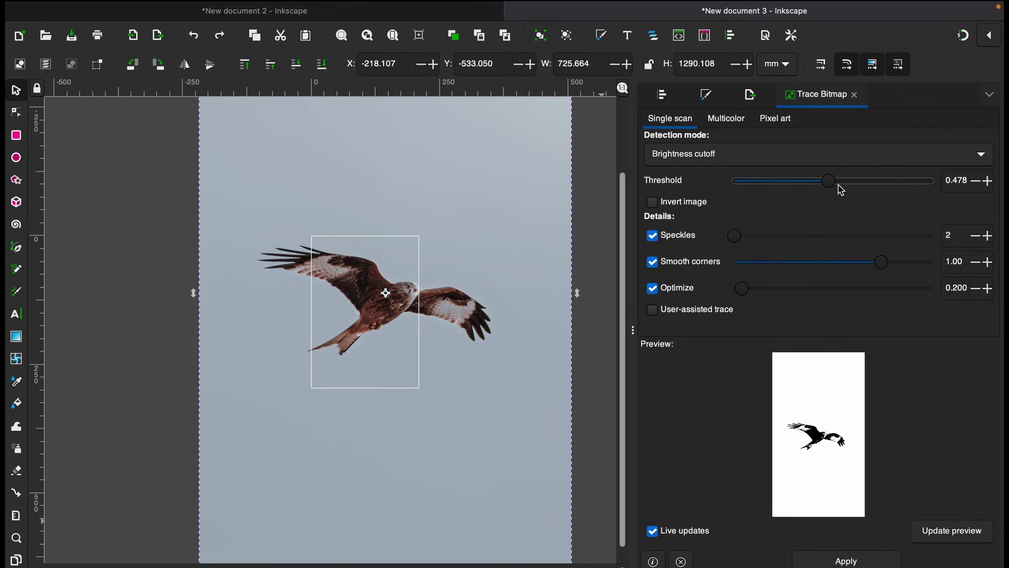
click(916, 162)
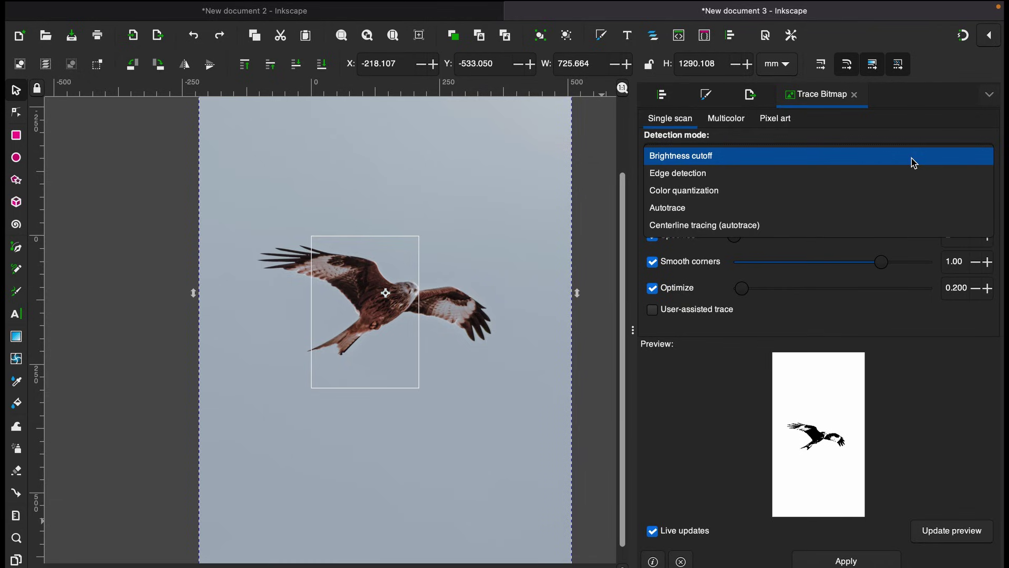
click(914, 160)
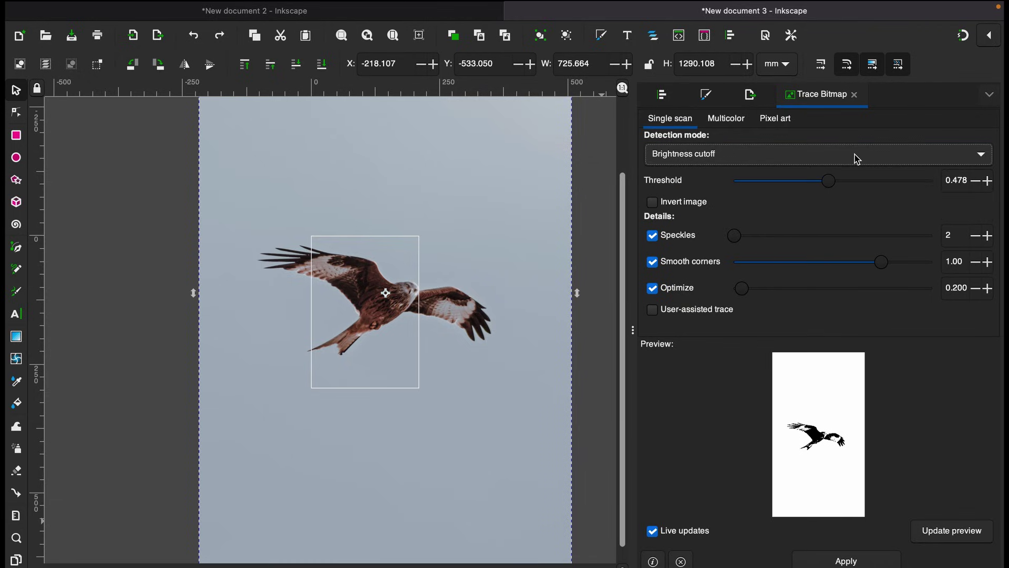
Use Multicolor Brightness steps with 35 scans and Remove background, then apply the trace.
click(726, 121)
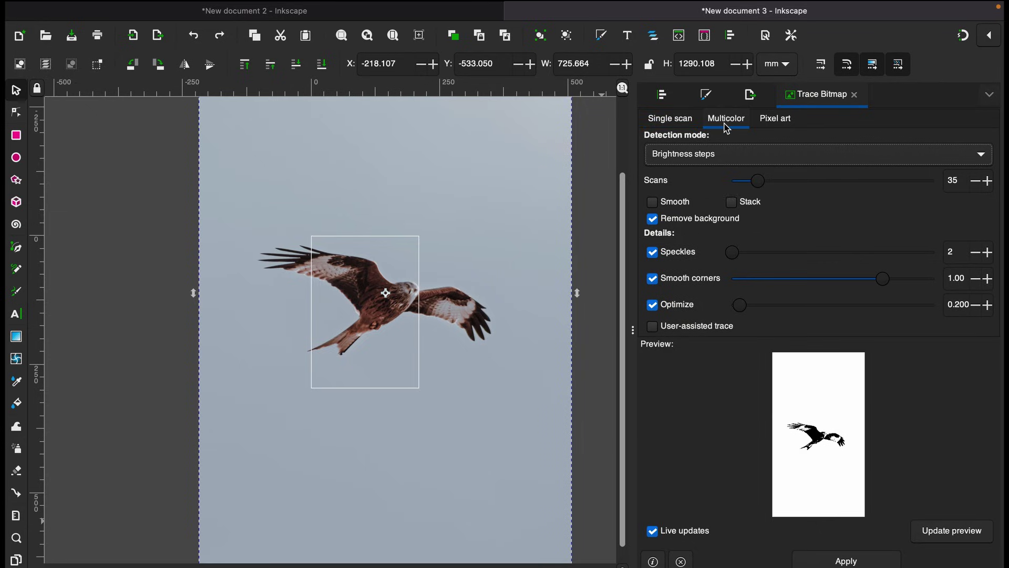
click(764, 153)
click(764, 154)
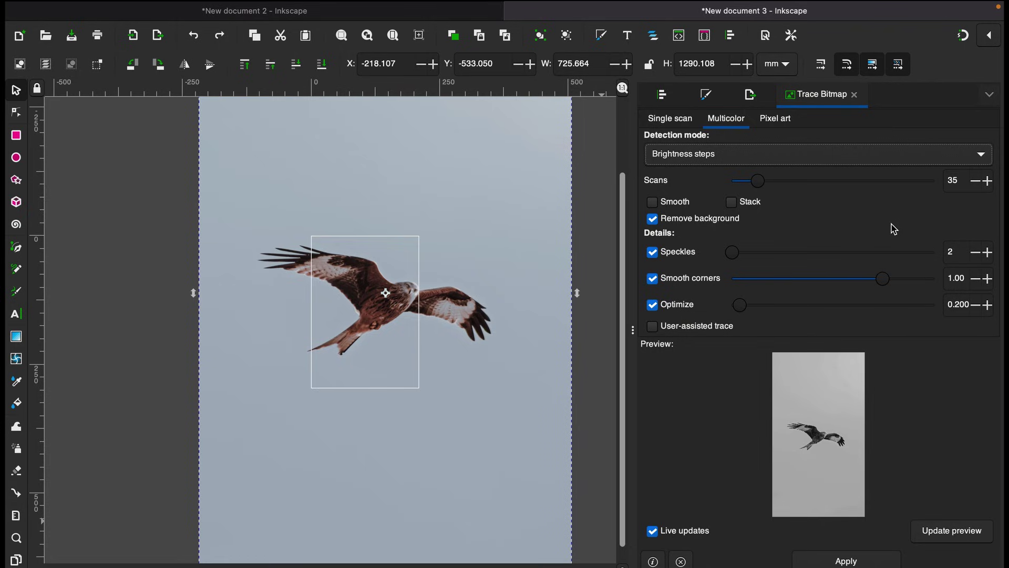
click(847, 561)
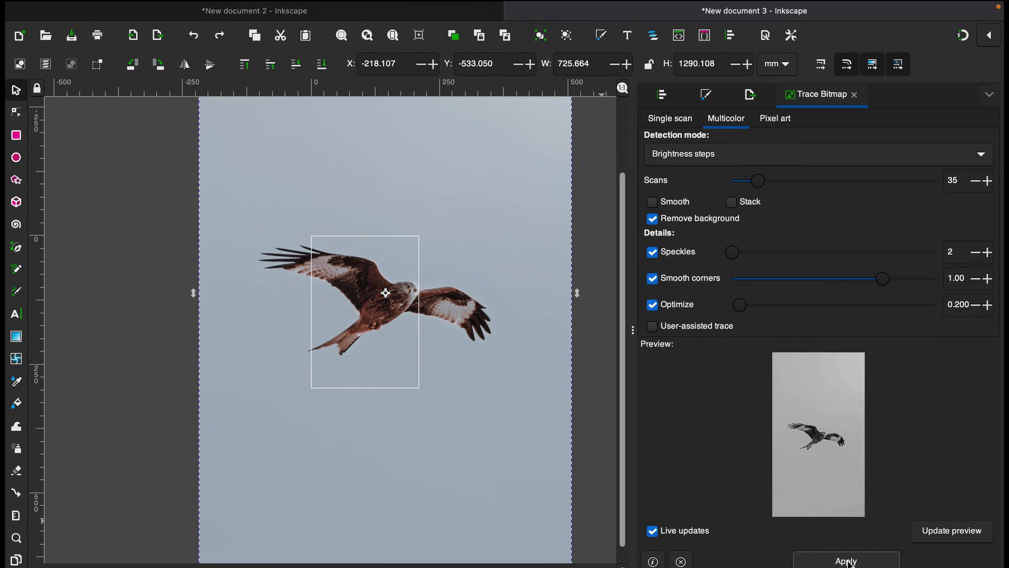
Apply the multicolour trace, select the traced bird, then switch to New document 2 with Ctrl+Tab.
click(847, 561)
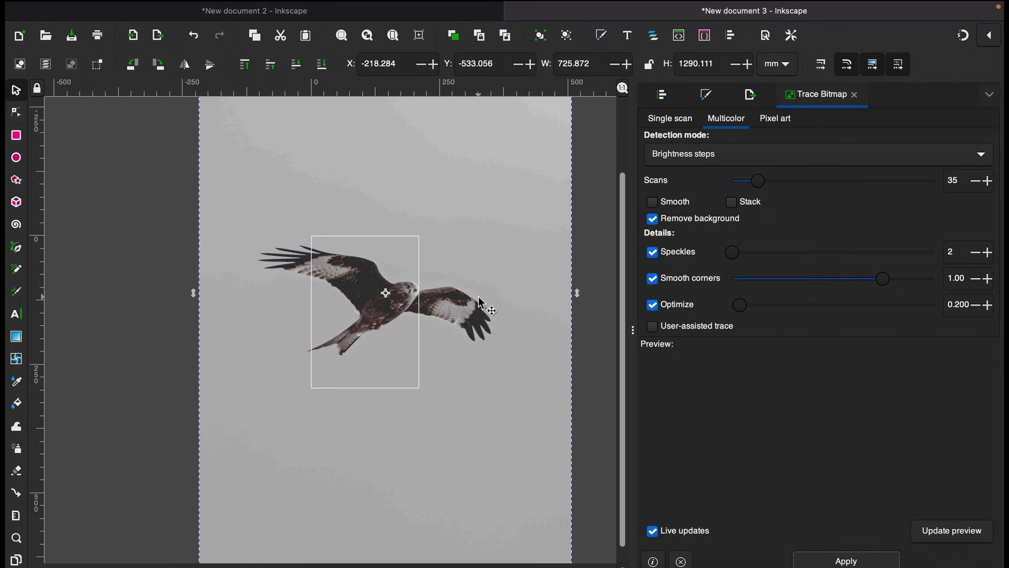
click(472, 311)
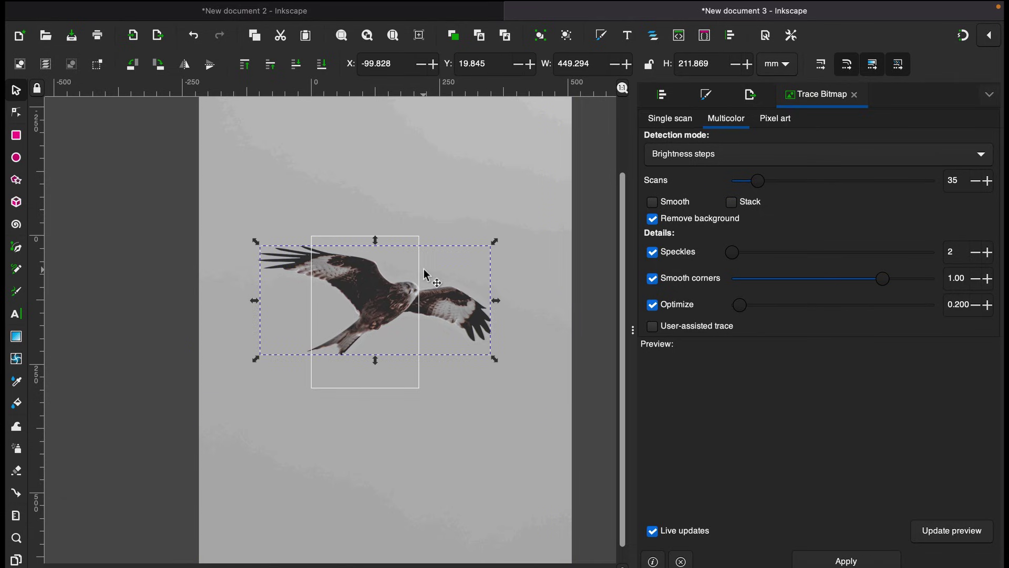
mouse_move(156, 6)
key(ctrl+Tab)
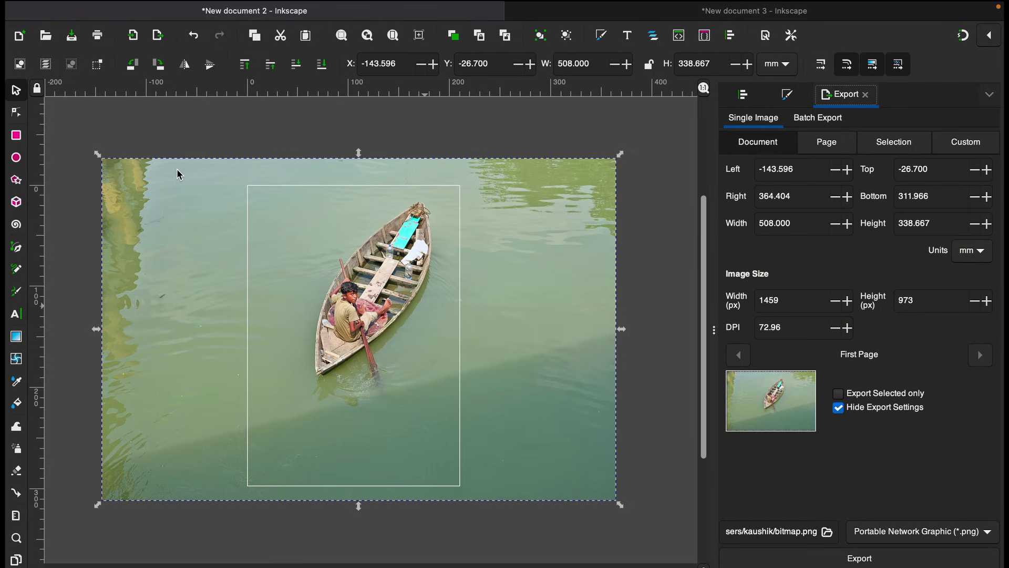
Choose the Pen (Bezier) tool in Regular Bezier mode and zoom in on the boat and boy.
click(17, 247)
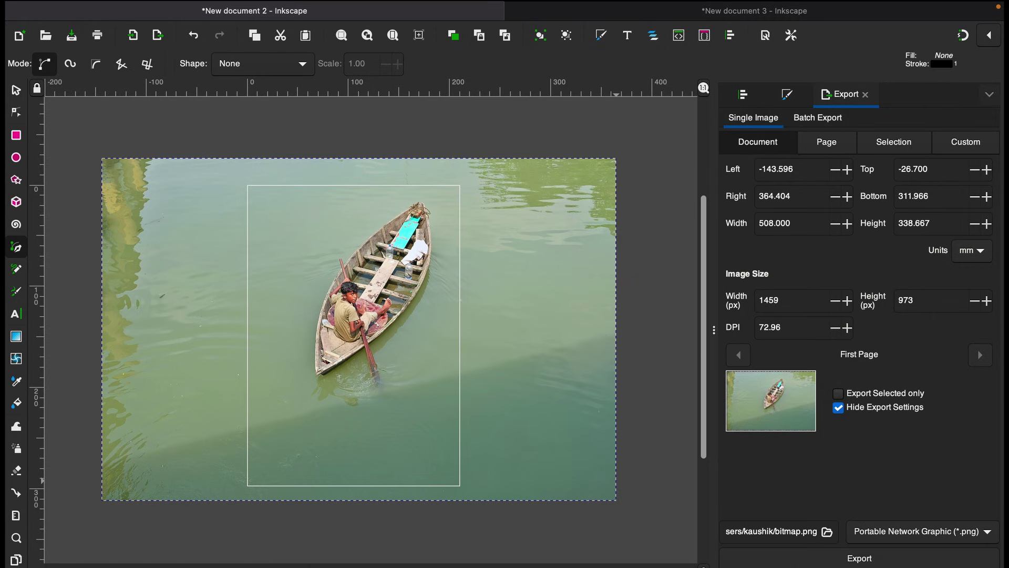
key(plus)
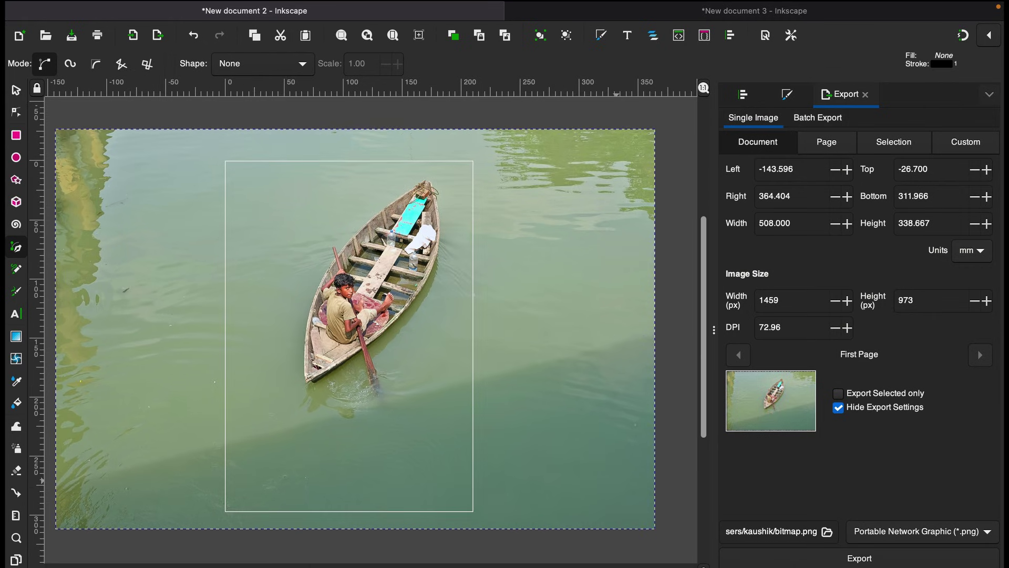
key(plus)
key(plus)
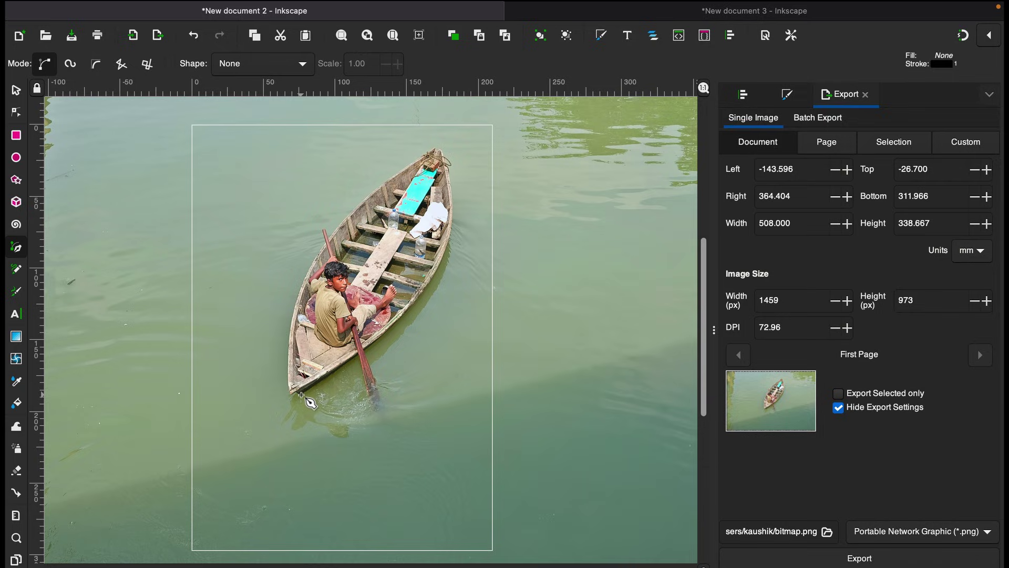
Place pen nodes around the stern, oar tip, bow and left hull, closing on the starting node.
click(301, 394)
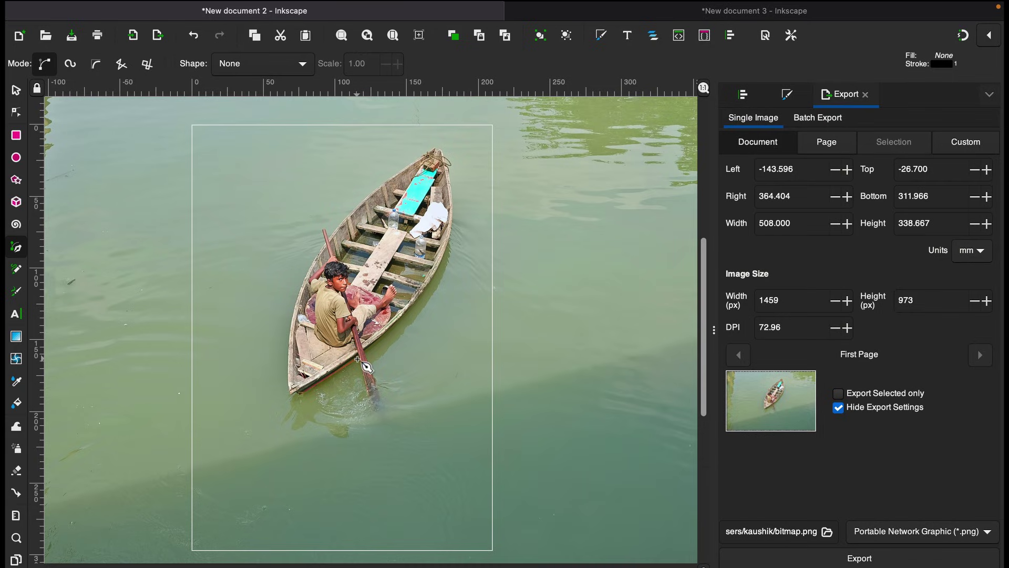
click(356, 358)
click(369, 399)
click(379, 403)
click(361, 343)
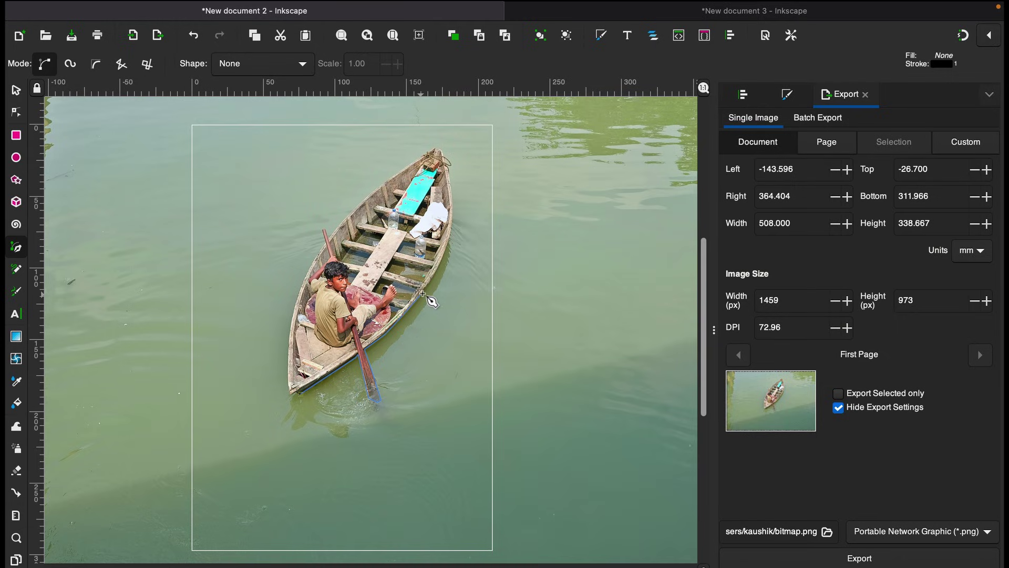
click(451, 164)
click(434, 146)
click(323, 227)
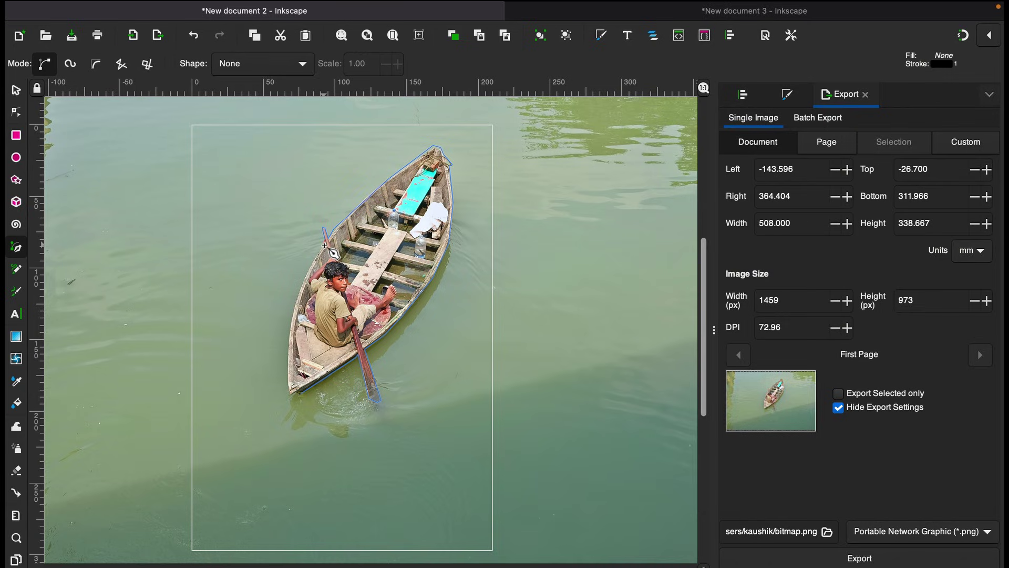
click(291, 327)
click(291, 392)
click(303, 394)
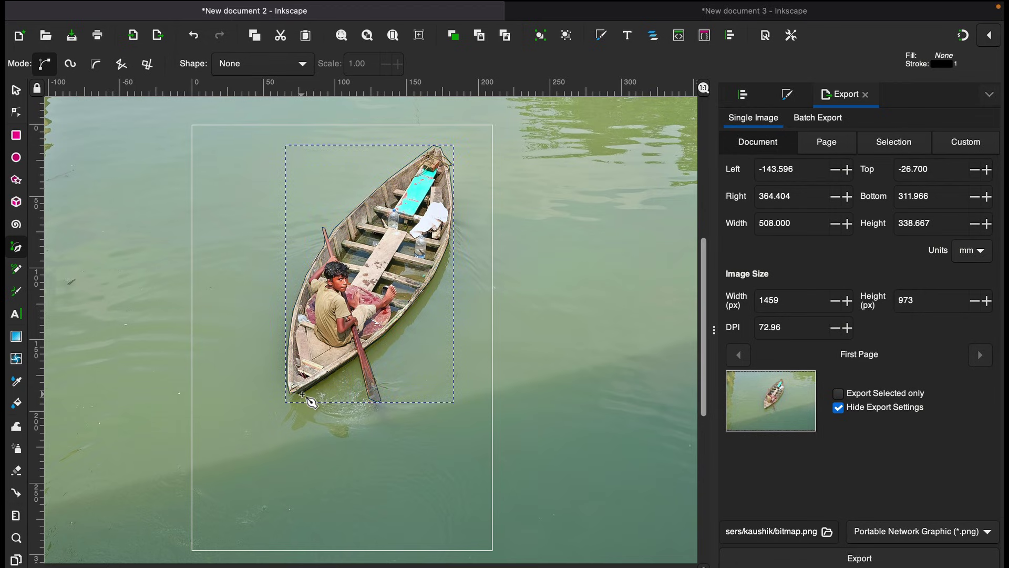
With the Node tool, nudge the oar-top node into place and make the selected bottom nodes smooth.
click(18, 113)
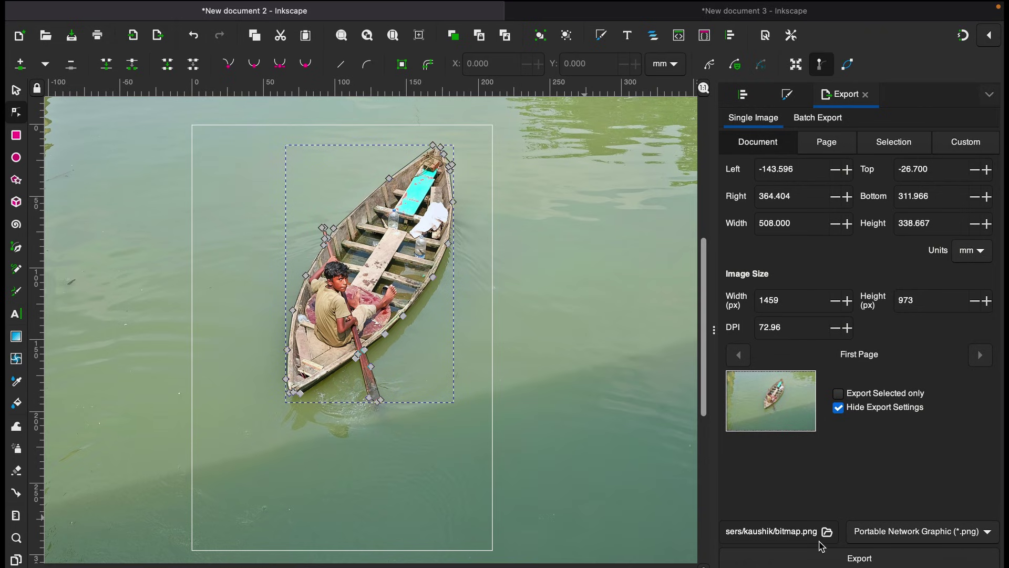
scroll(395, 341, up, 2)
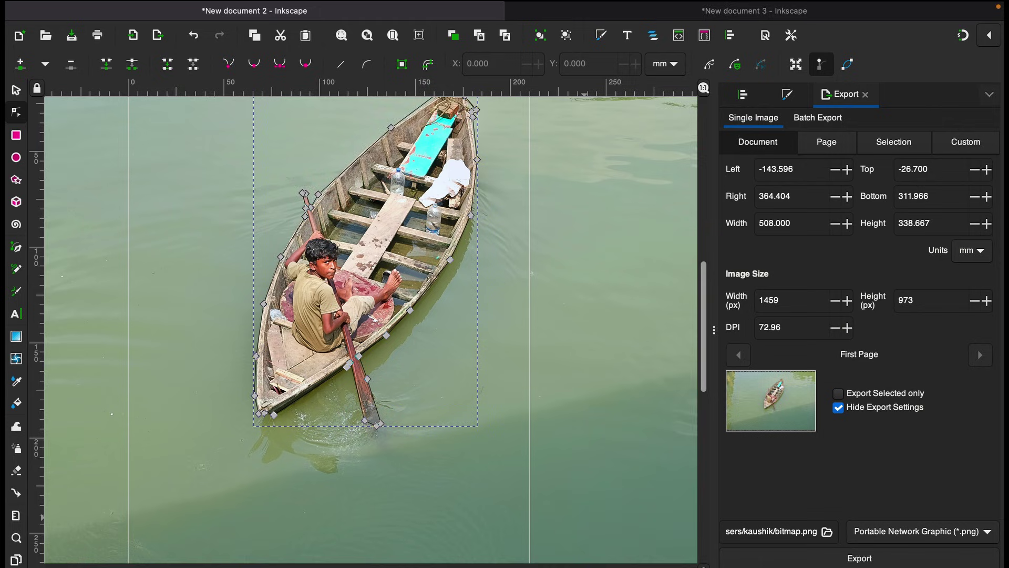
scroll(392, 320, up, 1)
scroll(596, 357, up, 4)
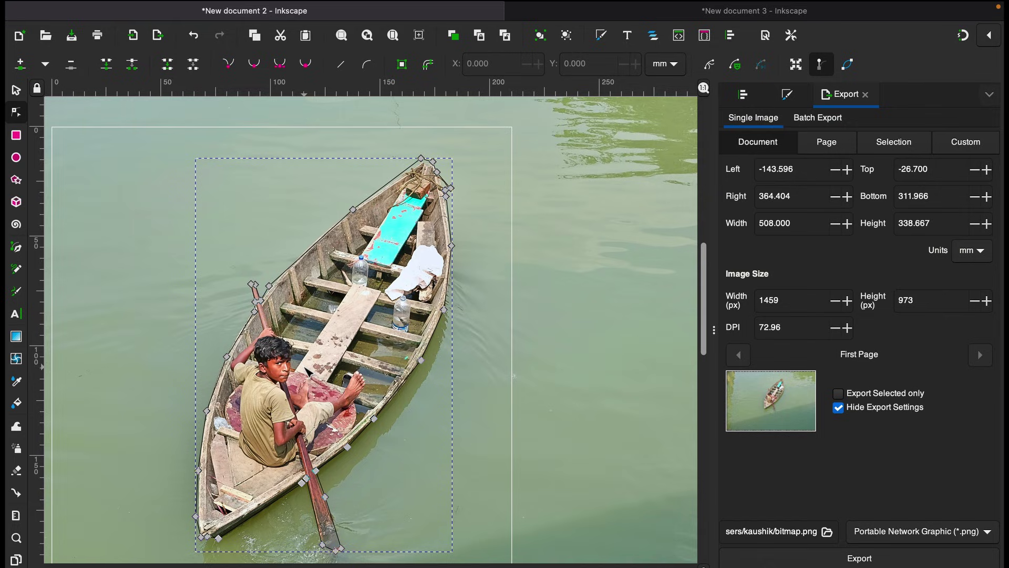
click(269, 286)
drag(270, 287, 272, 283)
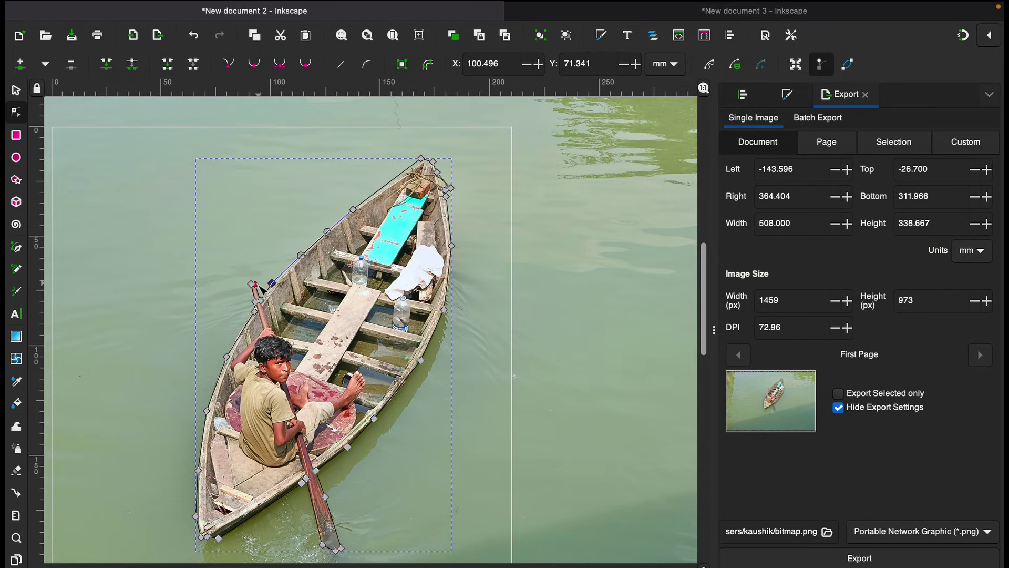
click(422, 159)
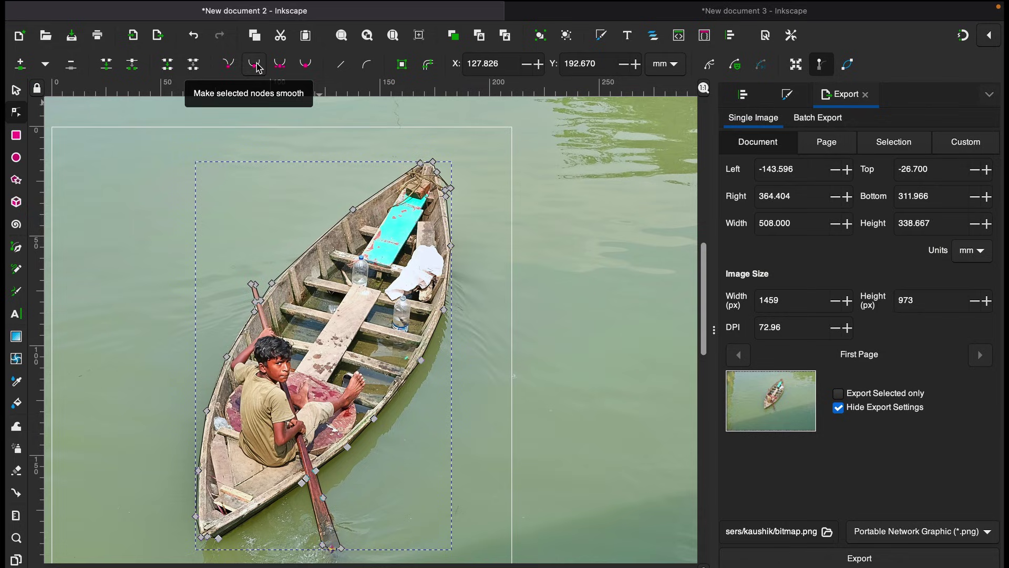
click(260, 67)
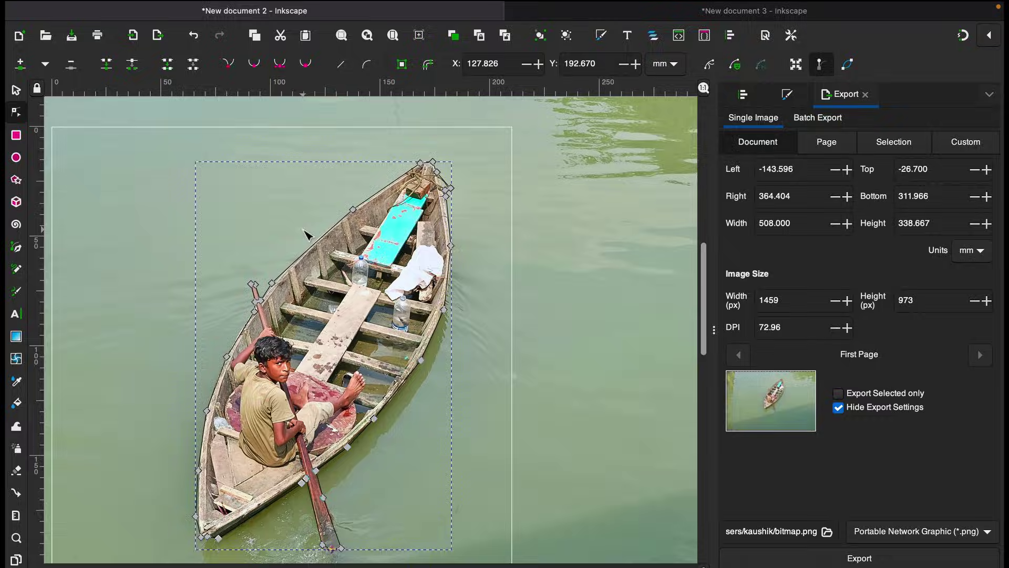
key(minus)
key(minus)
key(minus)
key(minus)
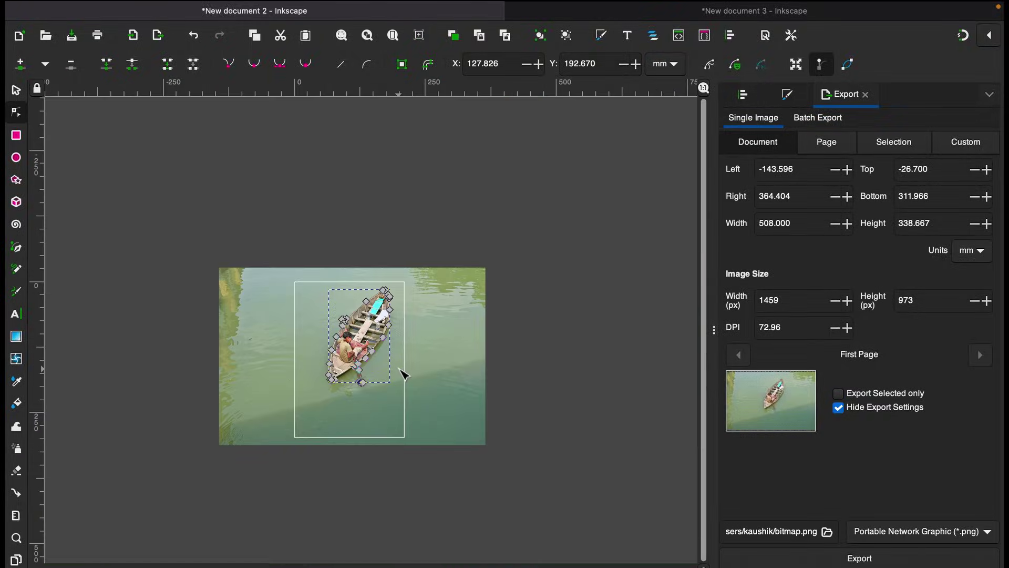
Select both the water photo and the outline, then apply Object > Clip > Set Clip.
click(16, 93)
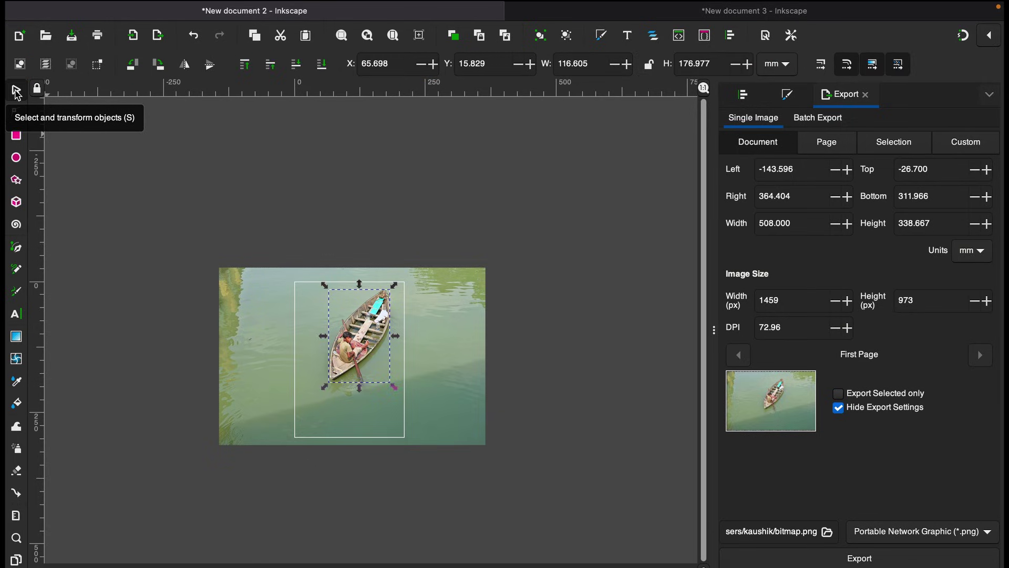
drag(155, 188, 582, 507)
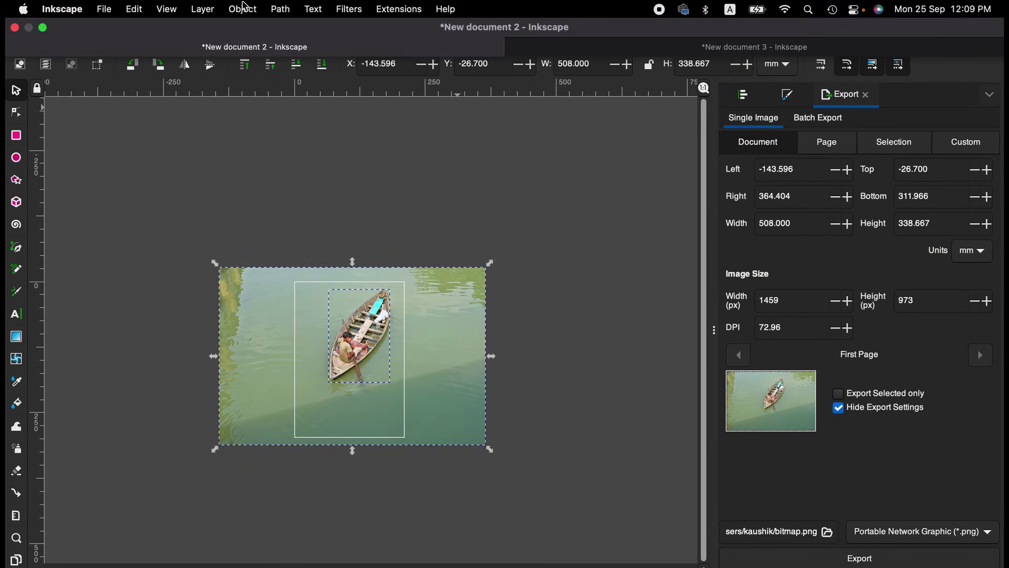
click(241, 9)
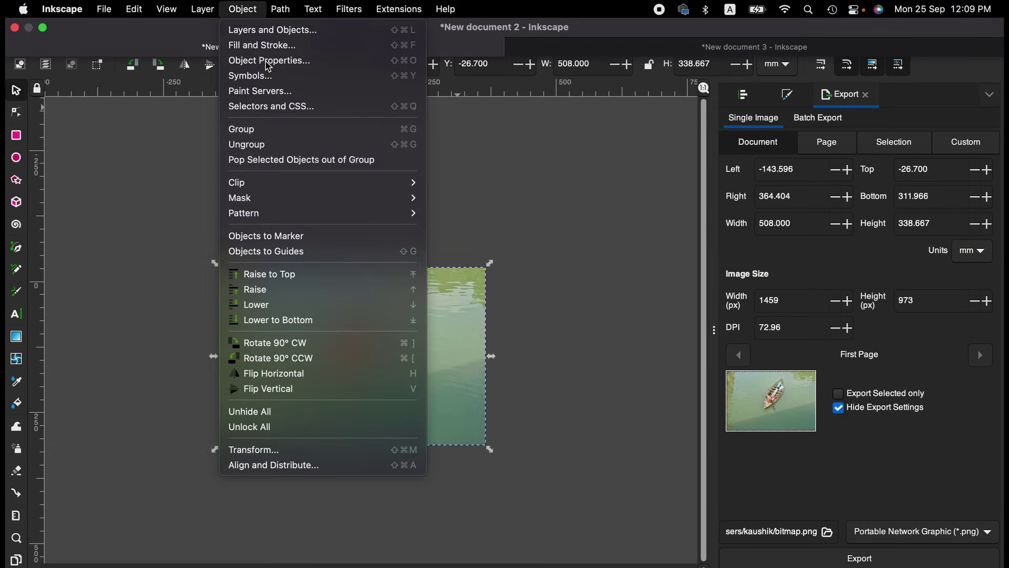
mouse_move(343, 186)
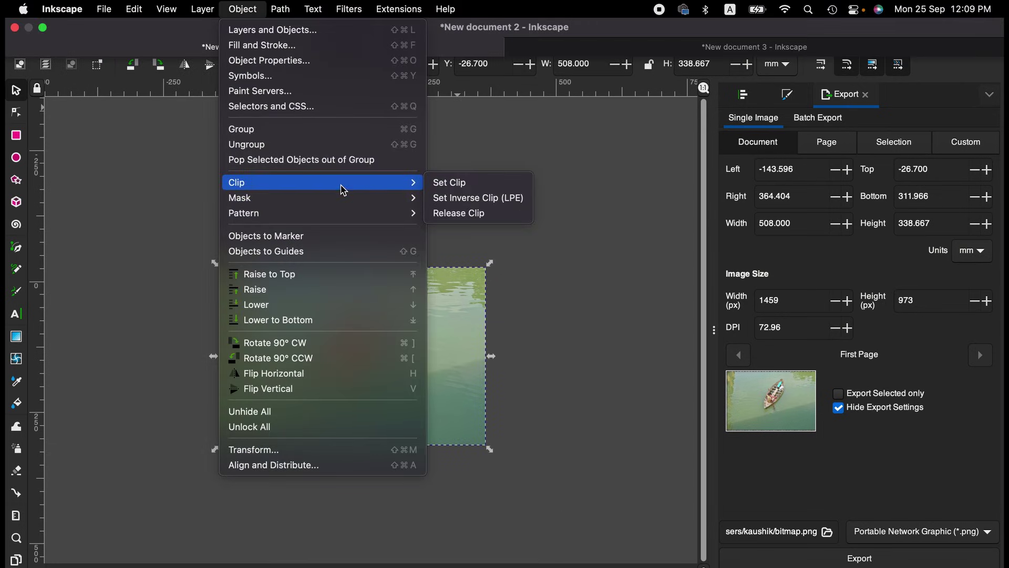
click(486, 184)
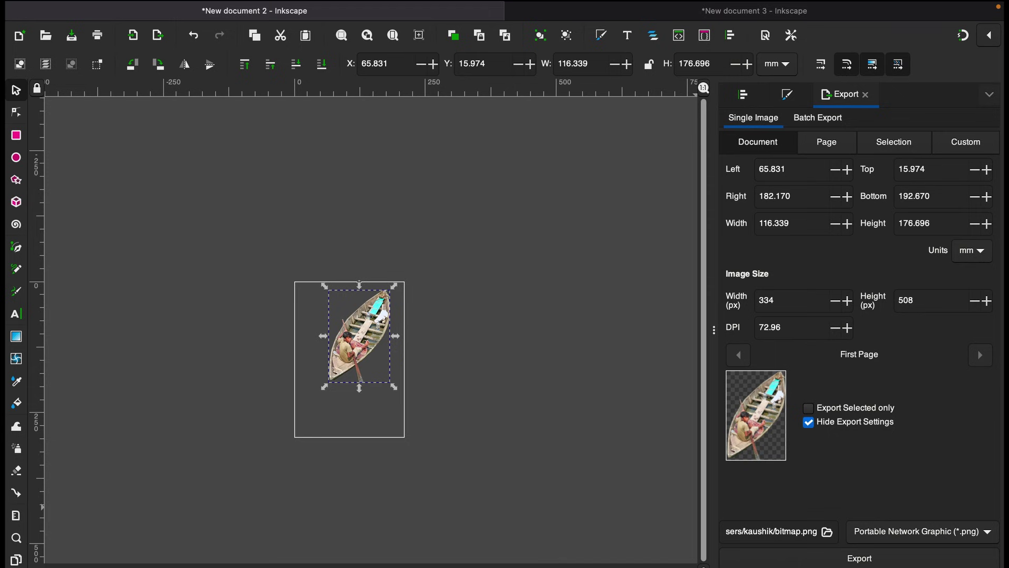
key(plus)
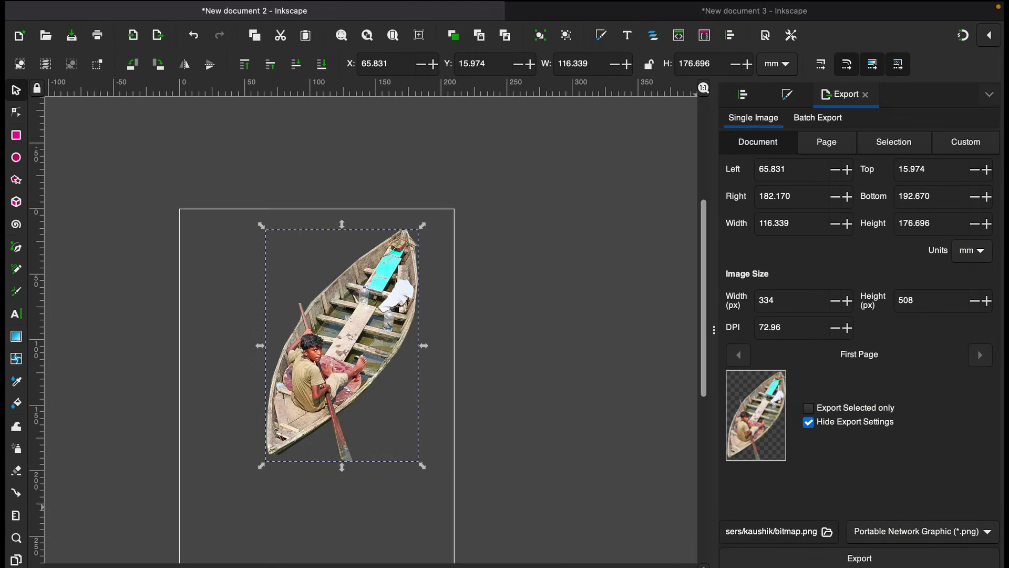